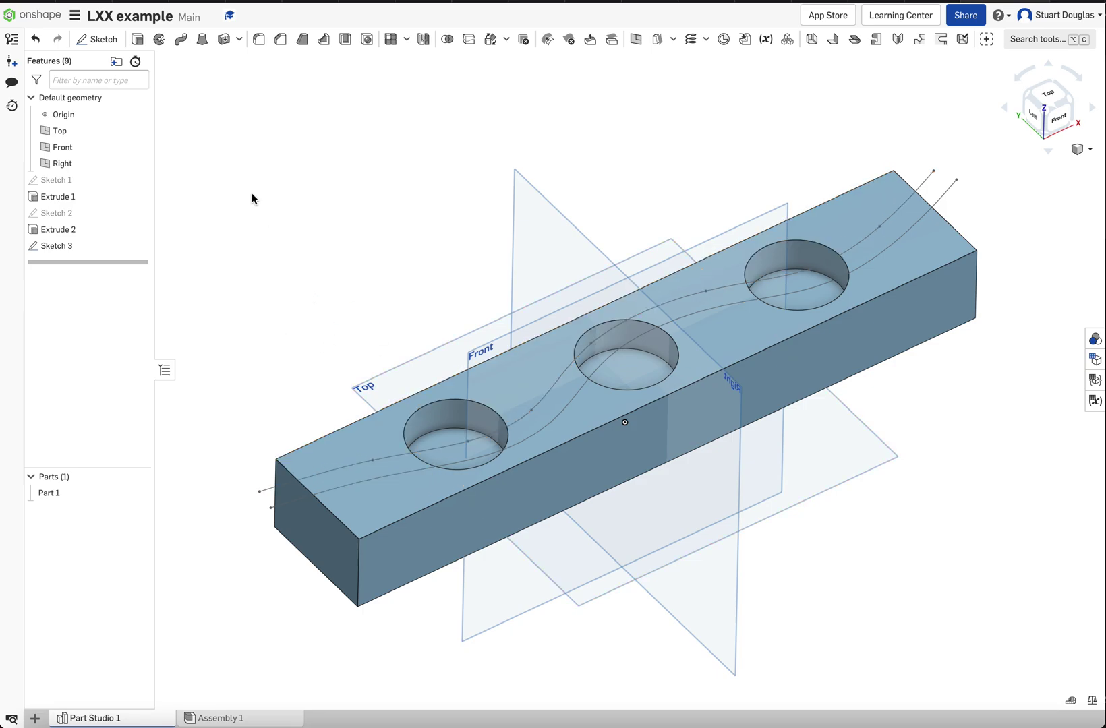
Extrude both Sketch 3 curves as surfaces 55.9 mm down through the block as Extrude 3.
click(138, 41)
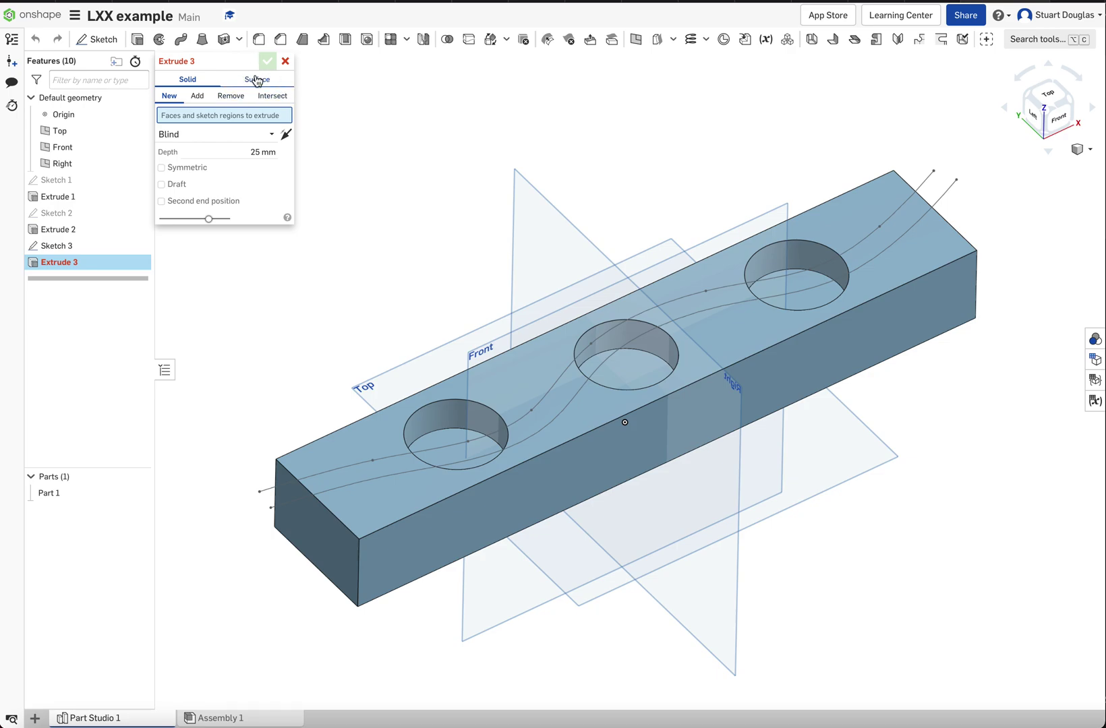
click(256, 81)
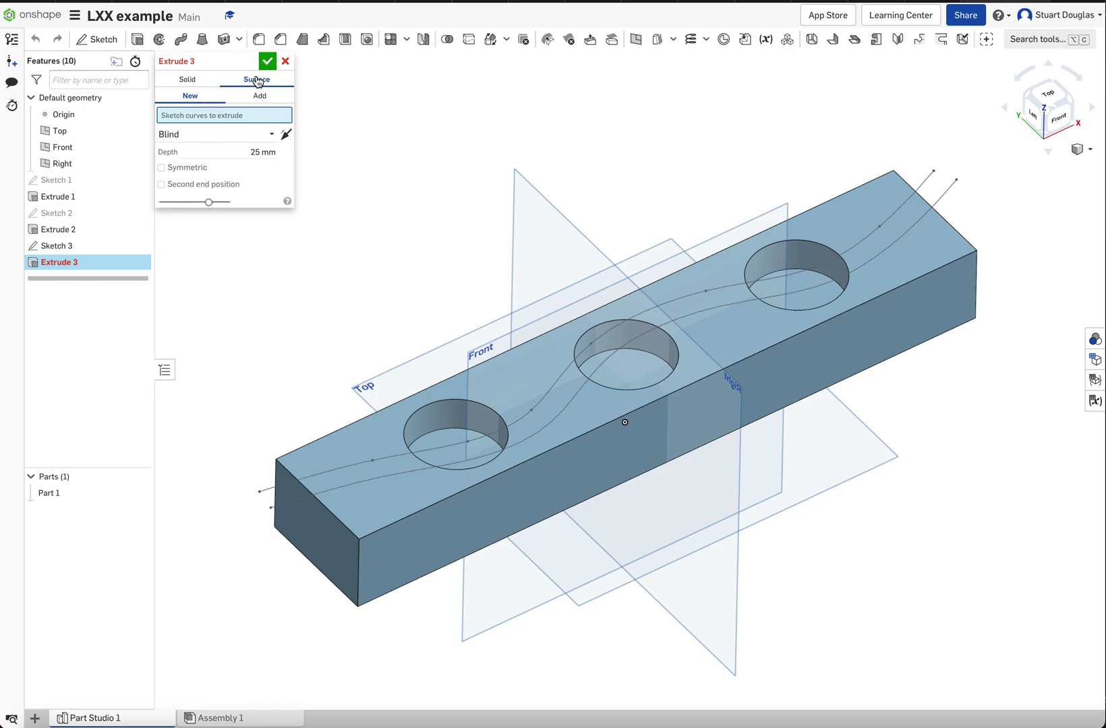
click(342, 474)
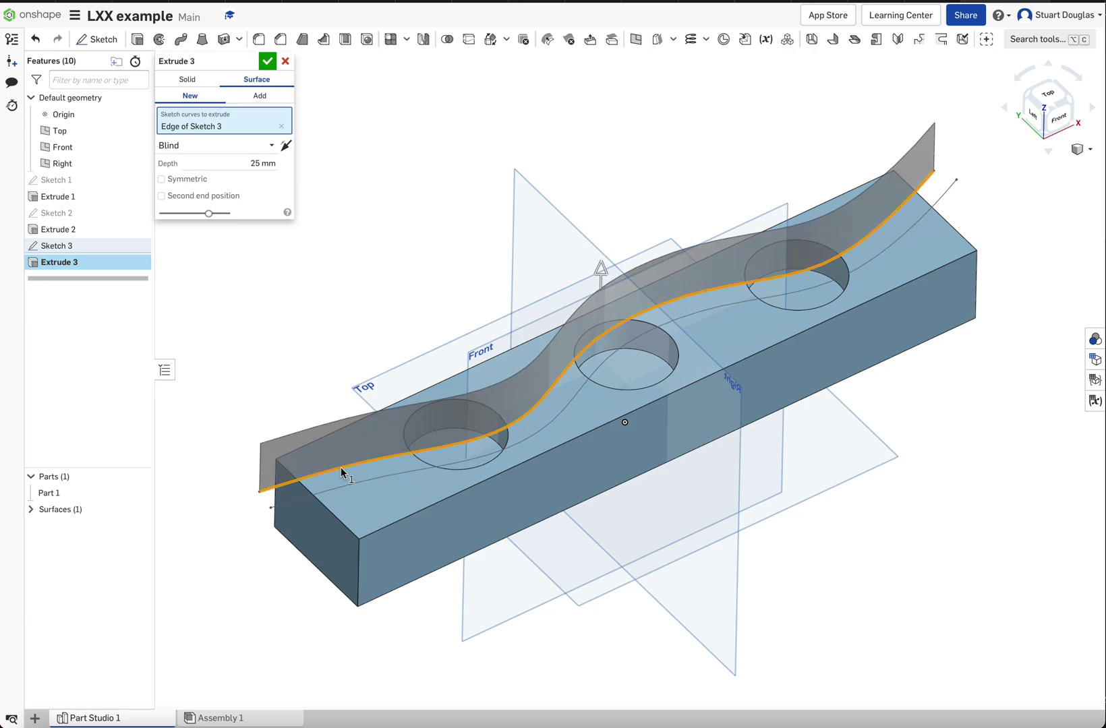
click(346, 491)
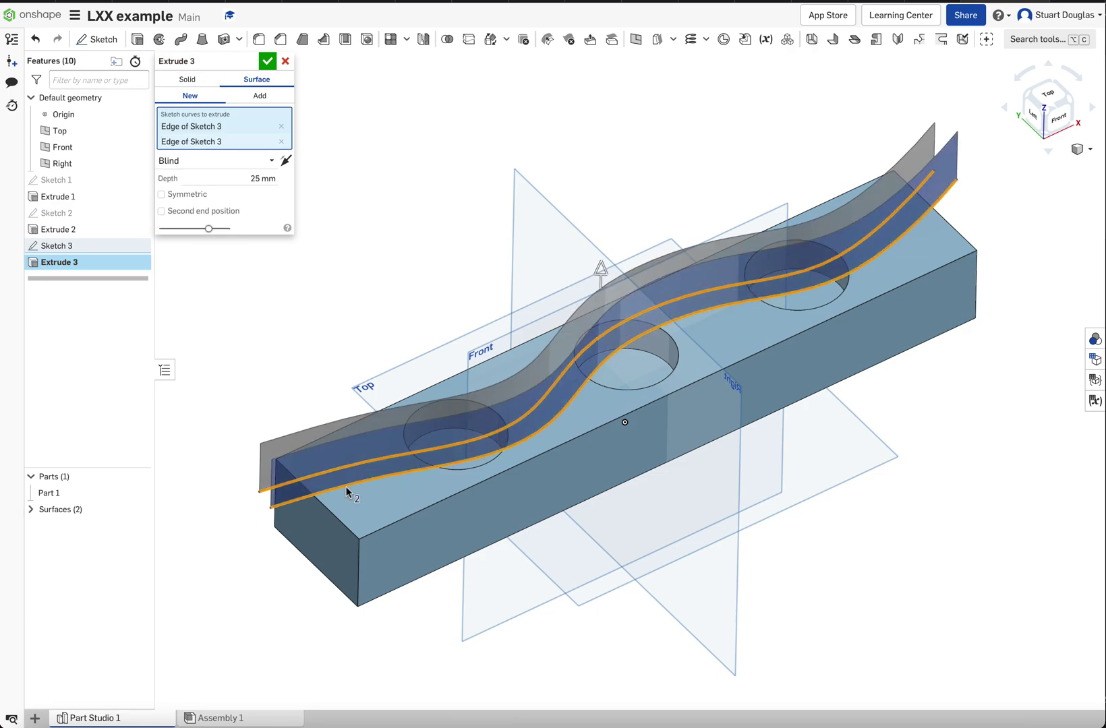
right_drag(535, 610, 536, 580)
drag(600, 269, 595, 472)
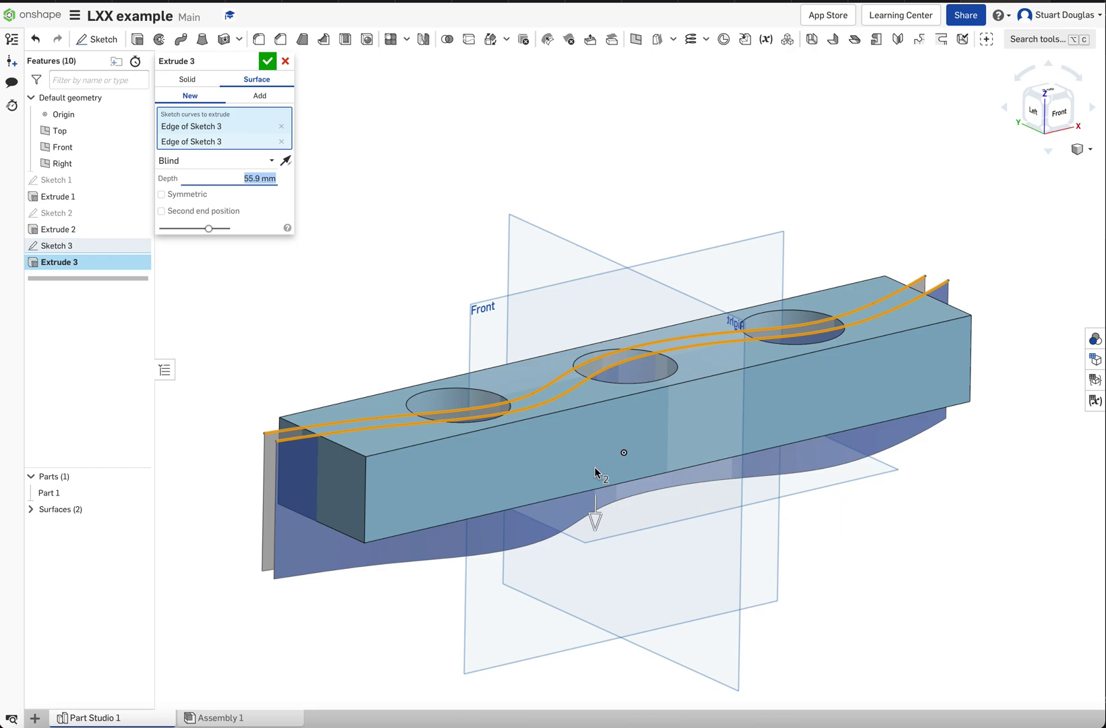
click(267, 61)
right_drag(343, 237, 348, 277)
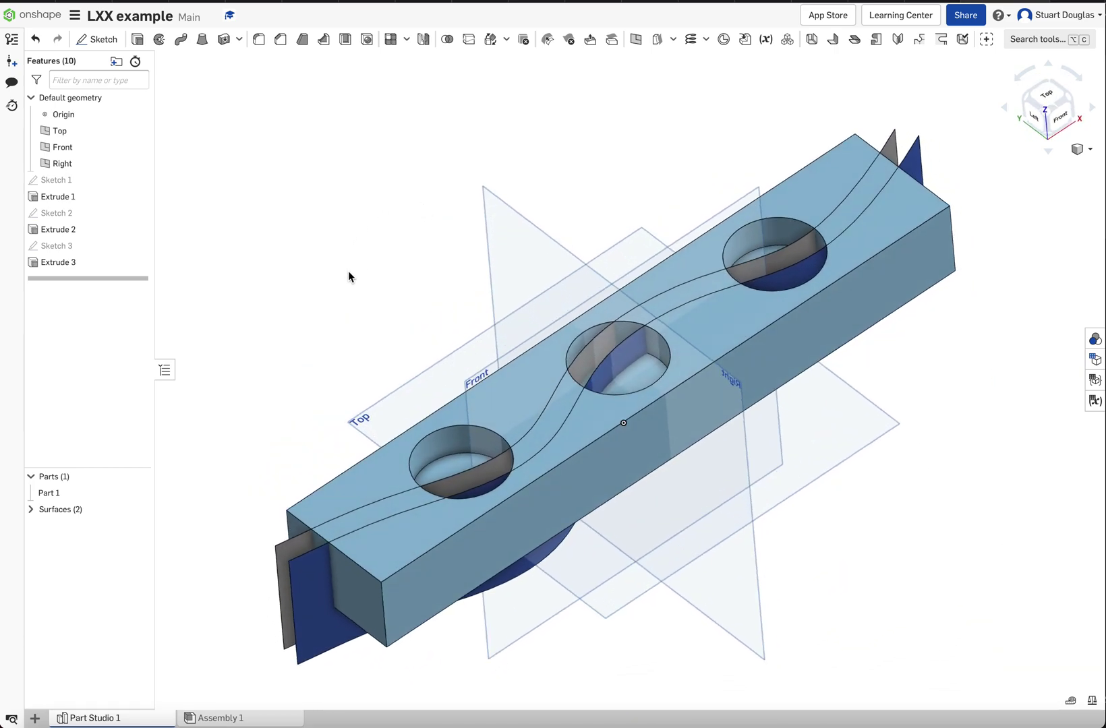
Split the block with the first curved surface into Part 1 and Part 2.
click(468, 40)
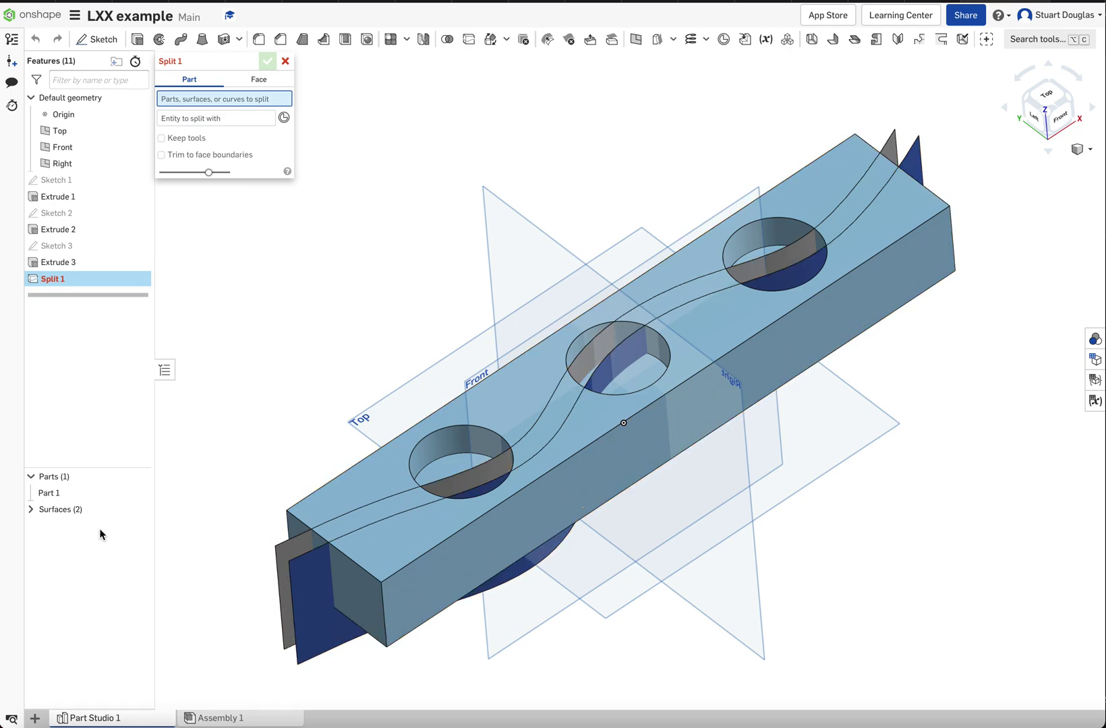
click(394, 577)
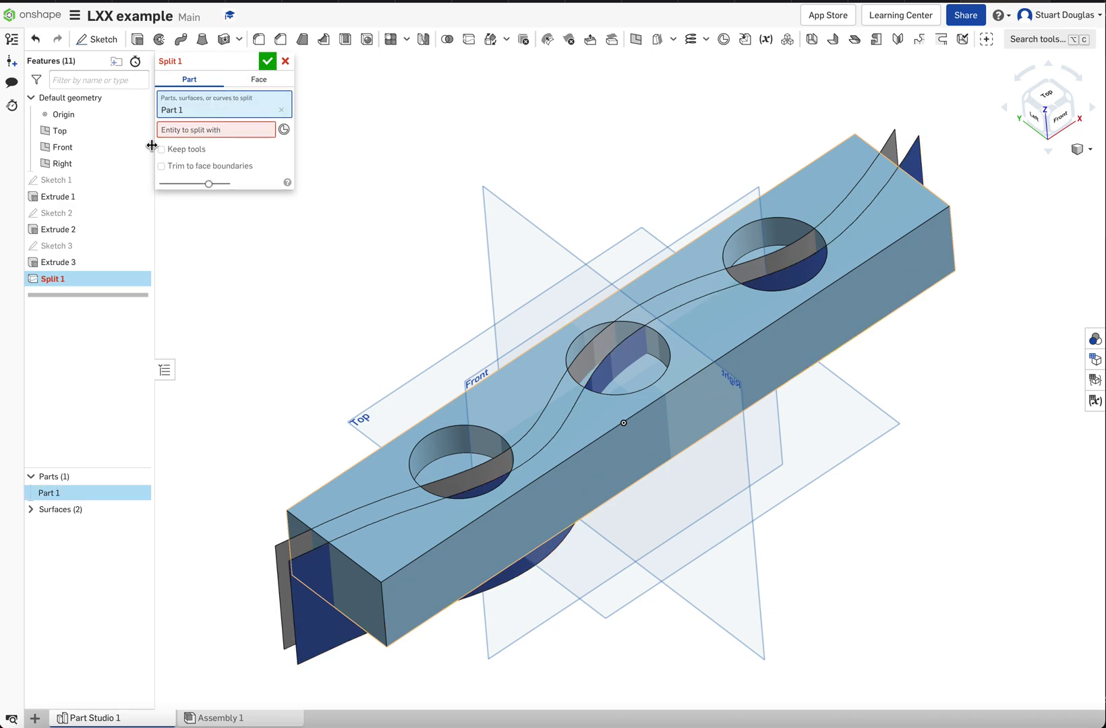
click(230, 129)
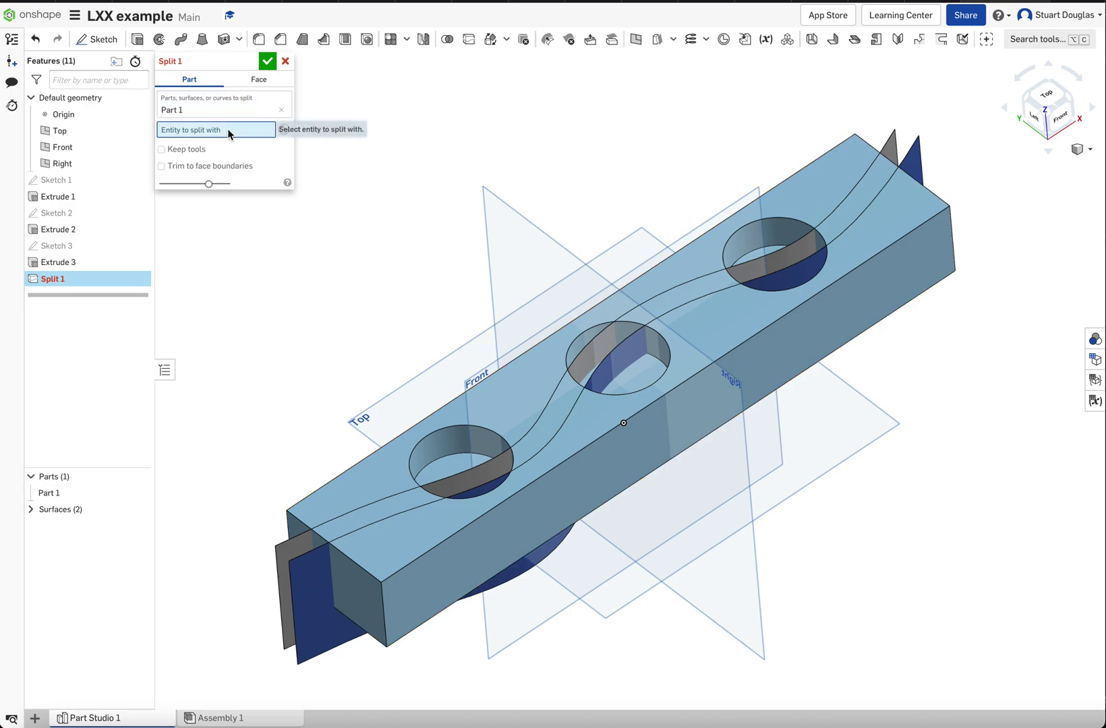
click(283, 554)
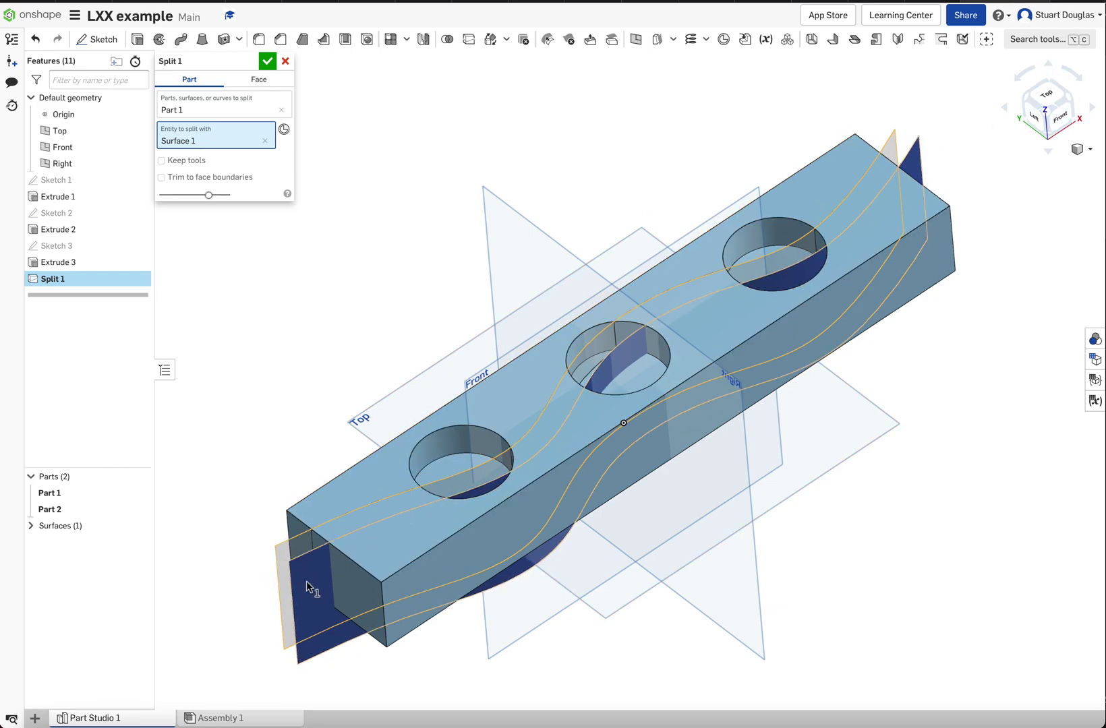
click(269, 62)
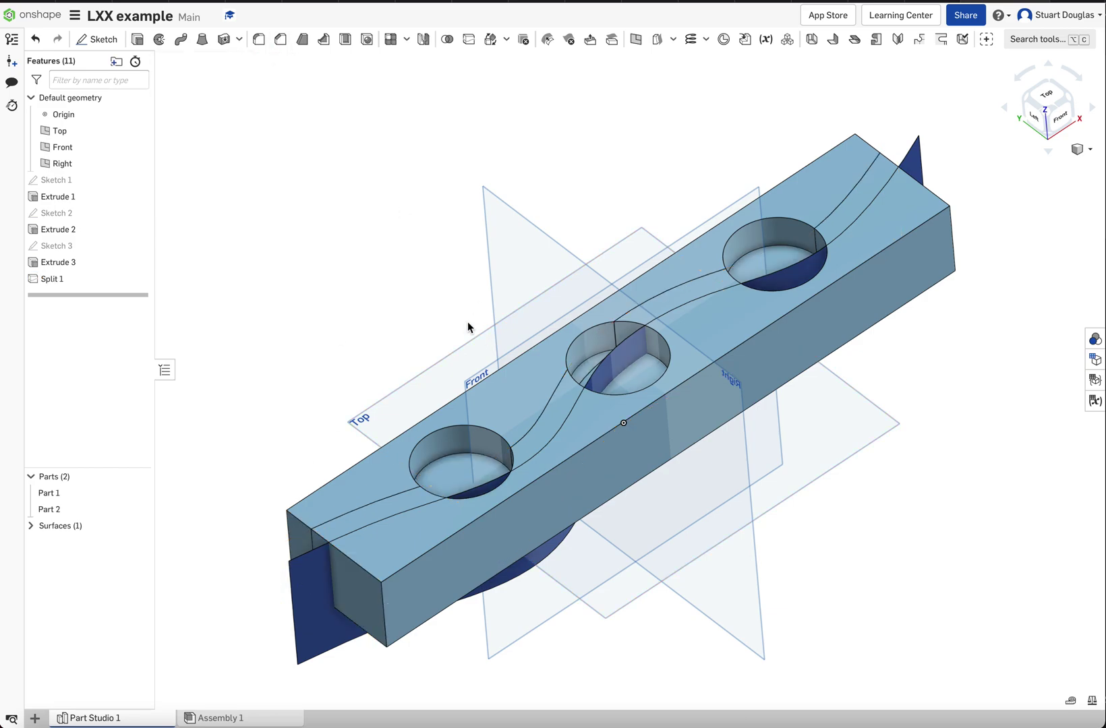
mouse_move(380, 373)
right_down()
mouse_move(404, 316)
mouse_move(481, 330)
mouse_move(408, 325)
mouse_move(367, 354)
mouse_move(373, 386)
right_up()
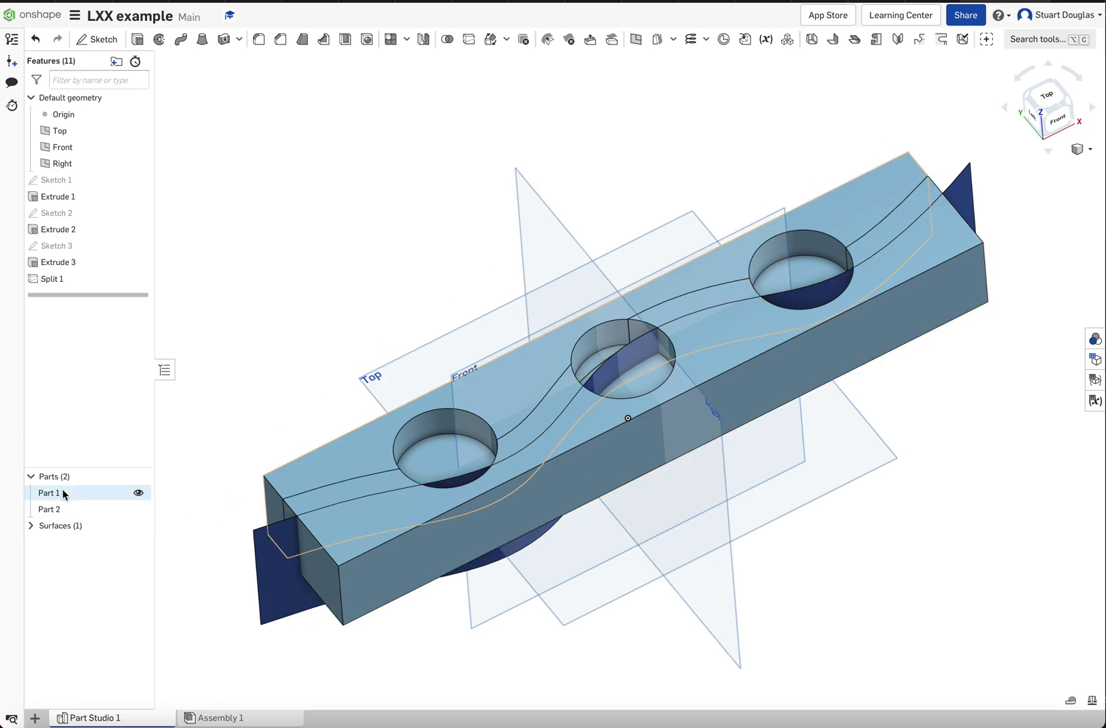
Briefly hide Part 1, then Part 2, to inspect the cut, then show both again.
click(139, 495)
click(138, 495)
click(139, 510)
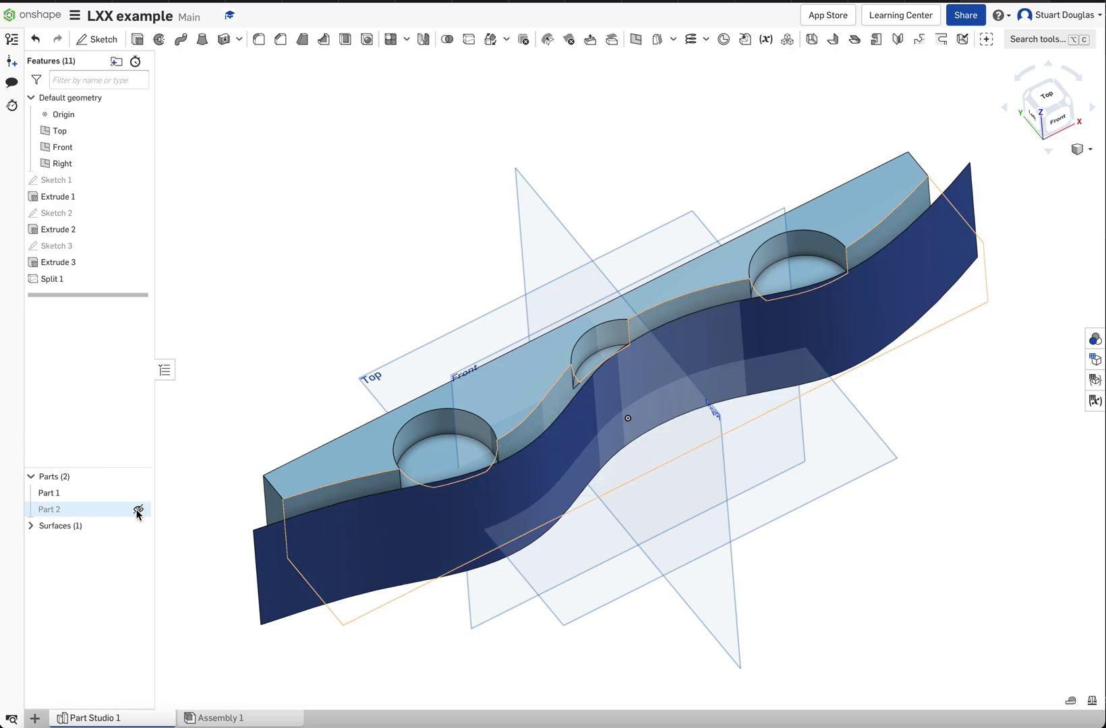
click(138, 510)
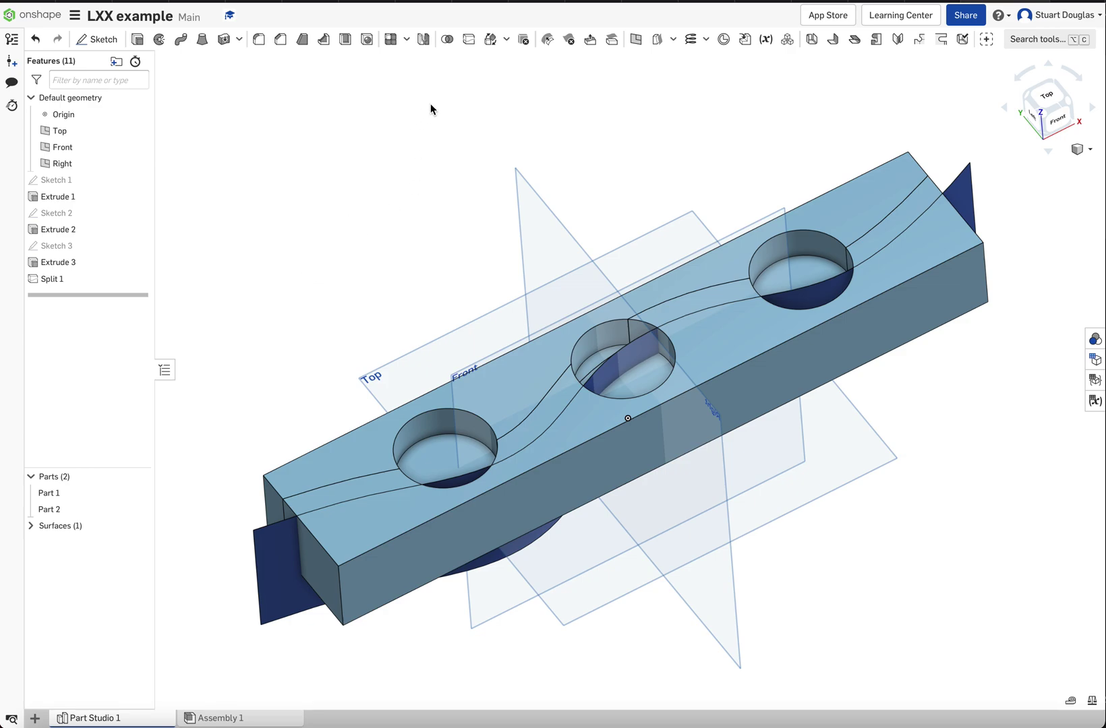
Split Part 2 with the remaining curved surface as Split 2, leaving three parts.
click(470, 41)
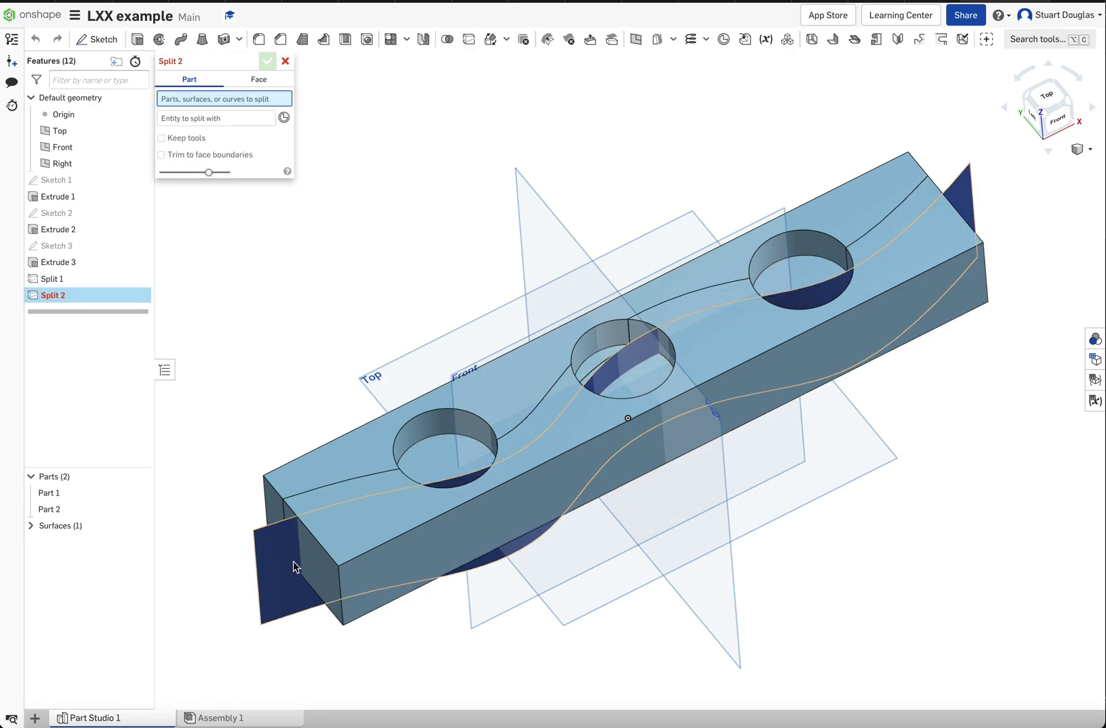
click(369, 578)
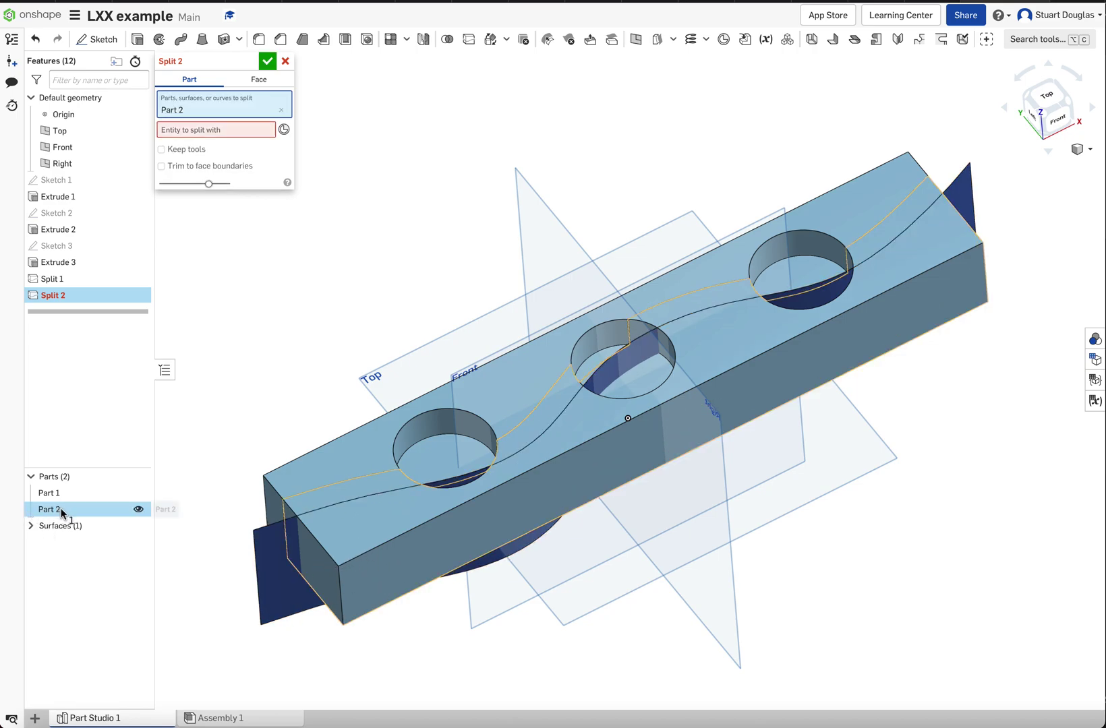
click(220, 129)
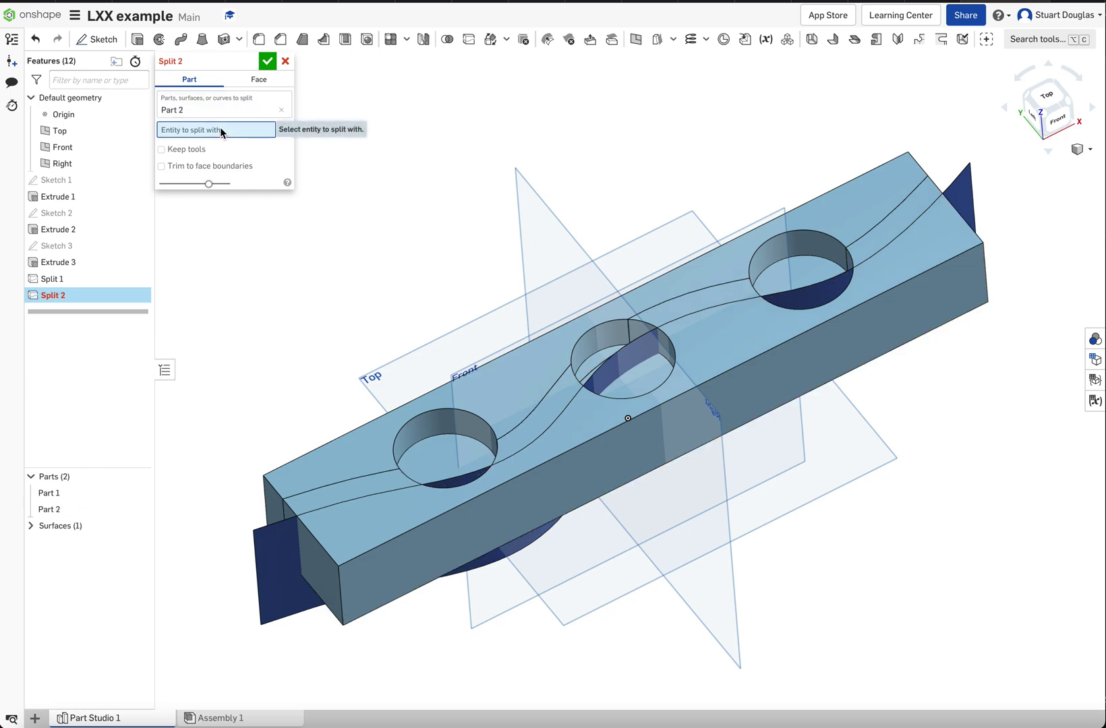
click(284, 577)
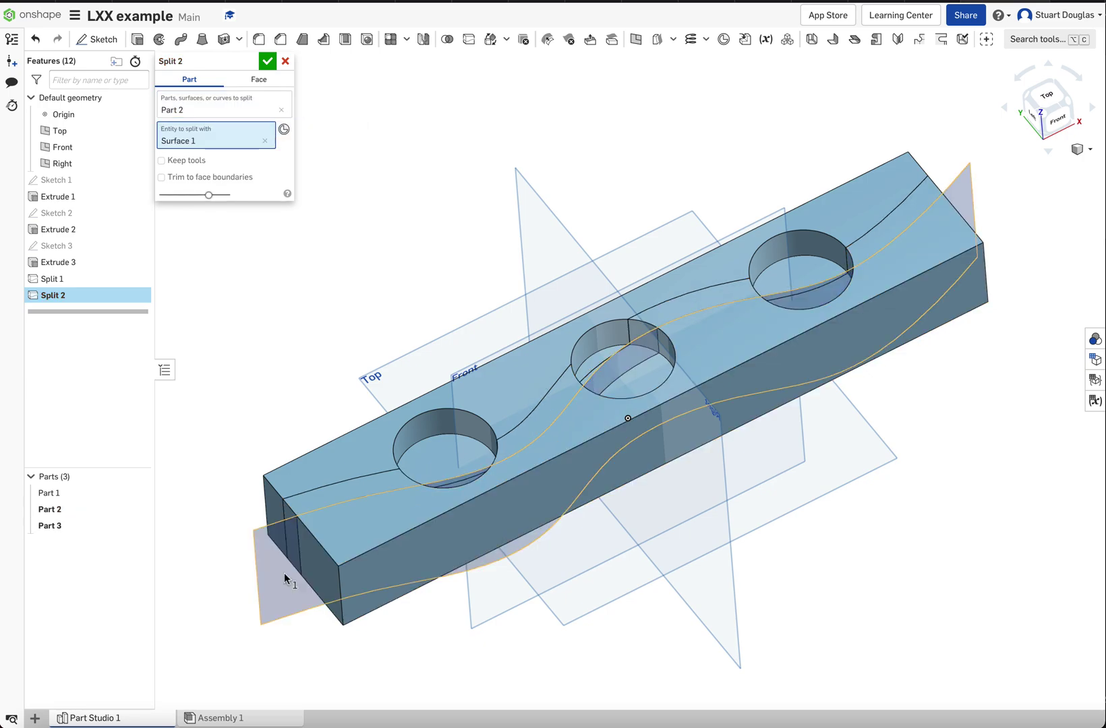
click(267, 62)
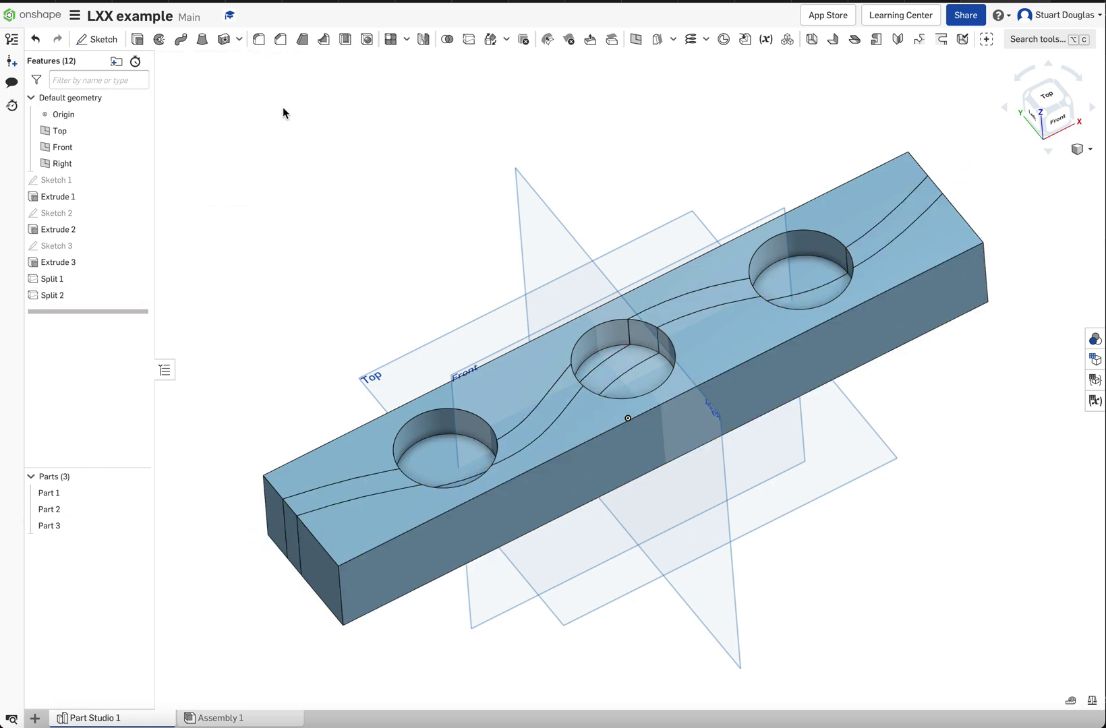
mouse_move(822, 553)
right_down()
mouse_move(901, 509)
mouse_move(904, 538)
mouse_move(847, 511)
mouse_move(839, 566)
mouse_move(833, 545)
mouse_move(831, 558)
right_up()
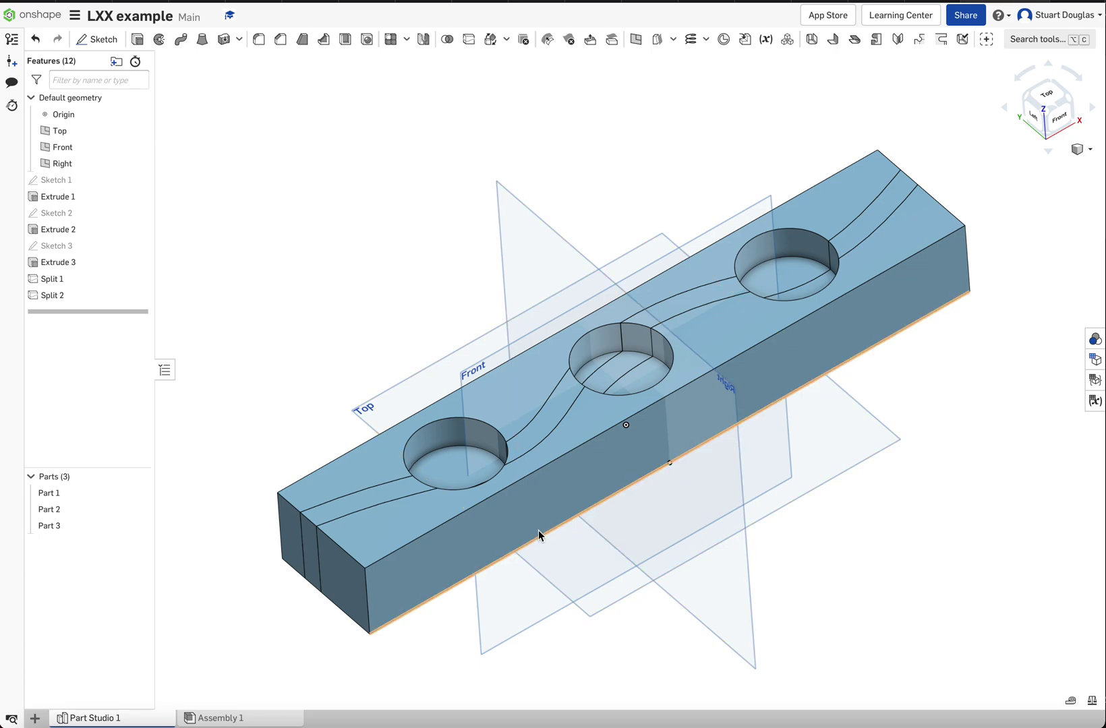
key(f)
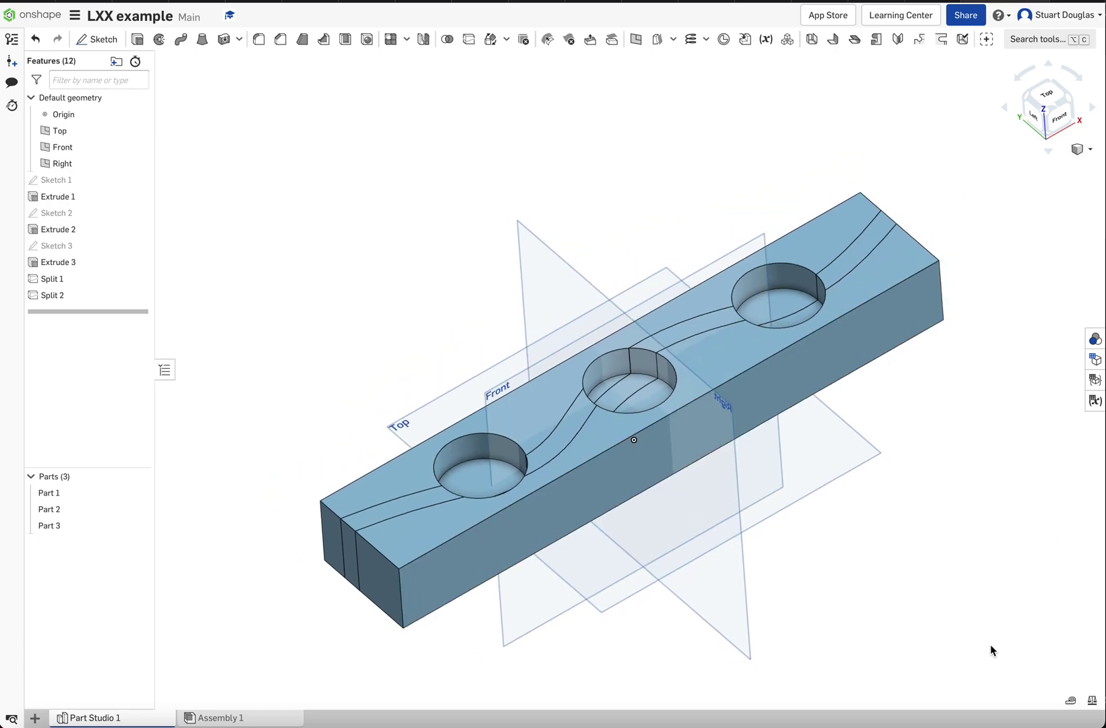
scroll(1044, 601, up, 1)
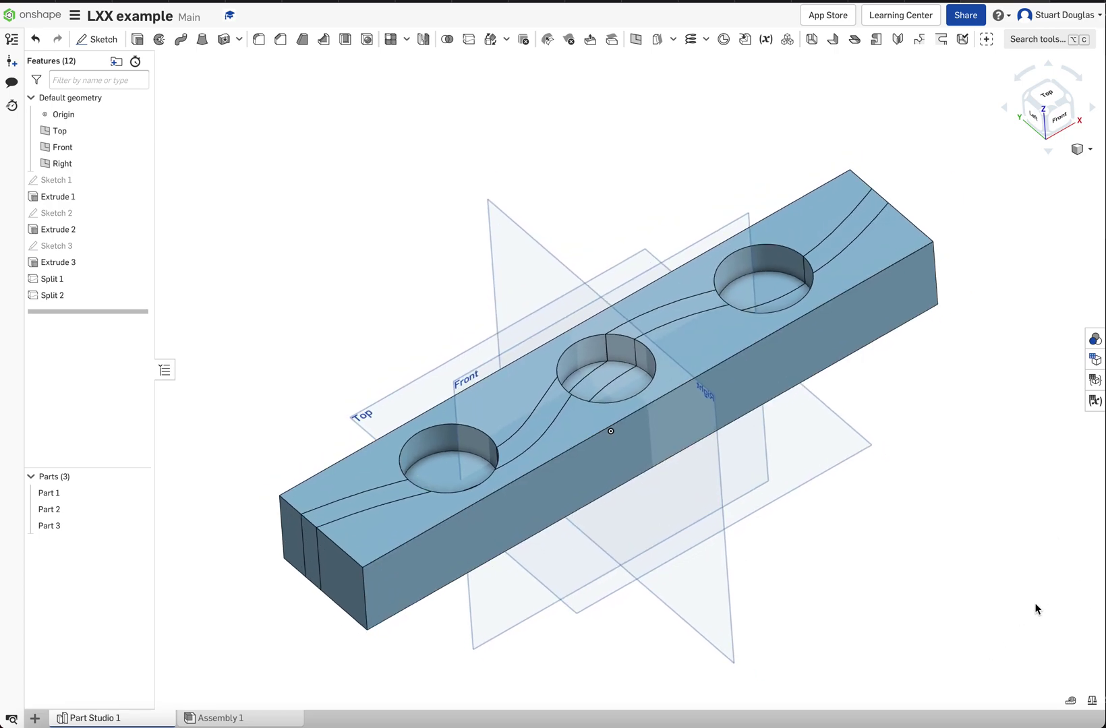
Colour Part 2 dark gold (D29F09) in the part appearances list.
click(1095, 339)
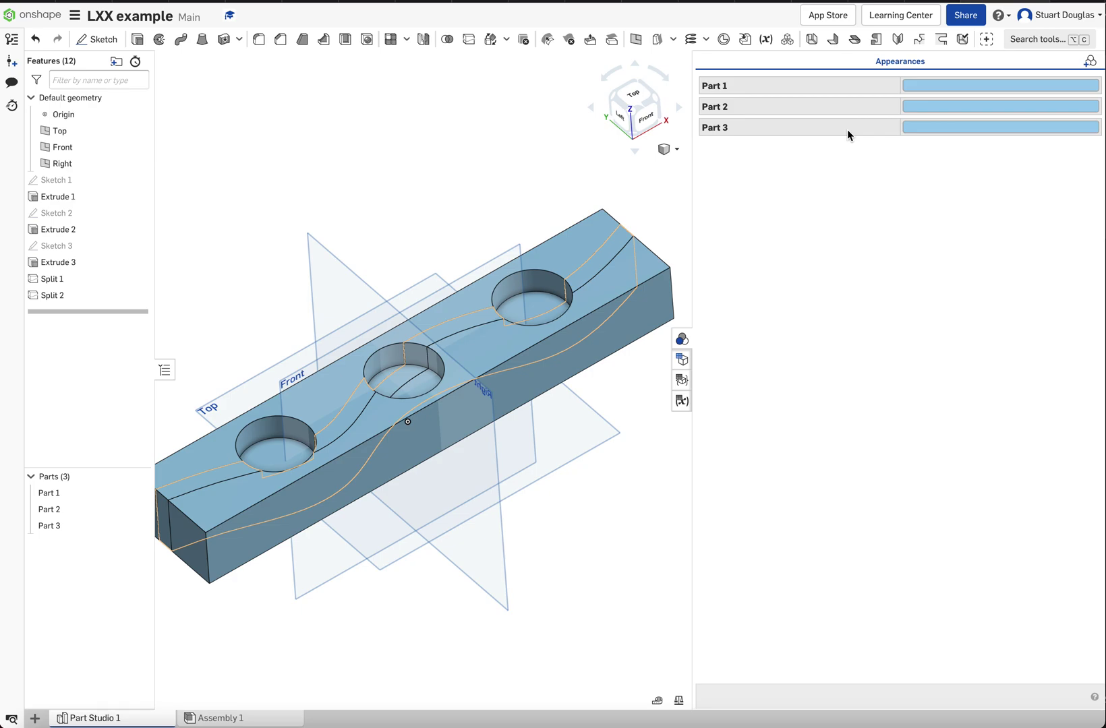
click(937, 104)
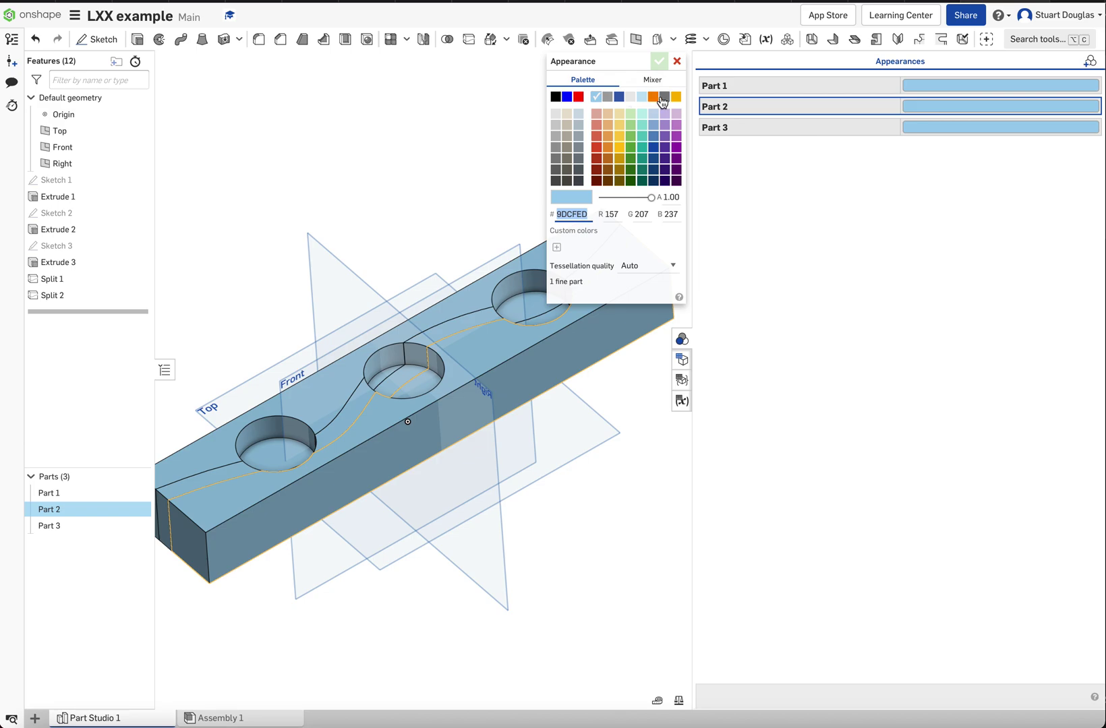
click(619, 160)
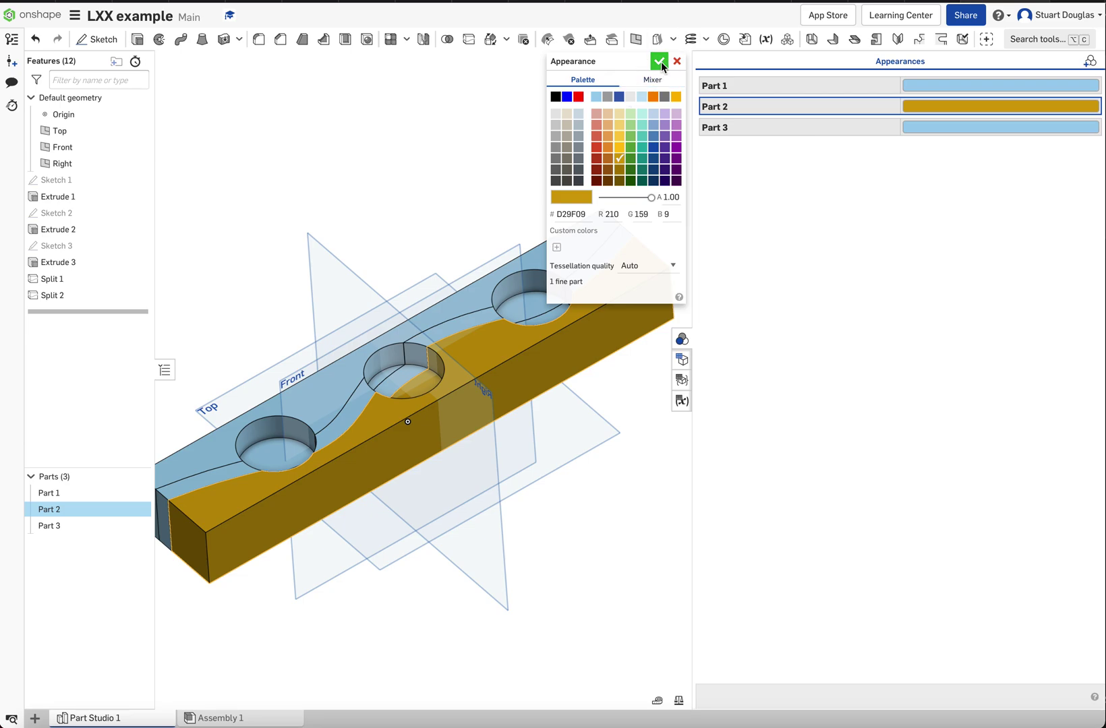
click(660, 61)
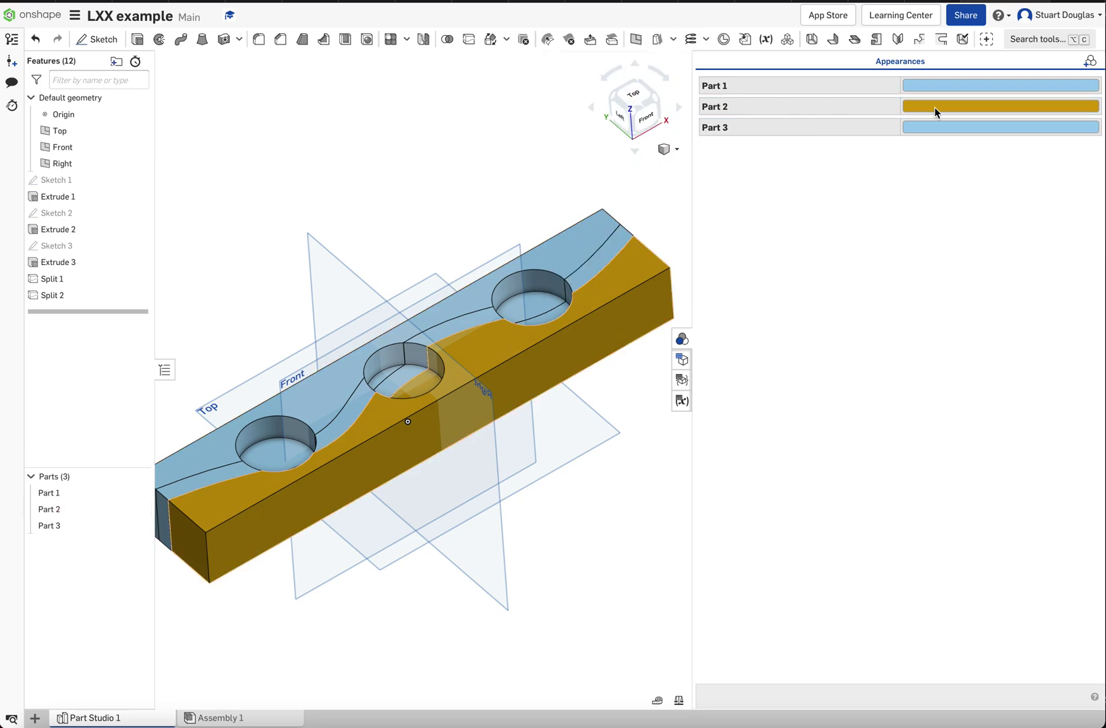
Give Part 1 the same dark gold appearance (D29F09) as Part 2.
click(974, 83)
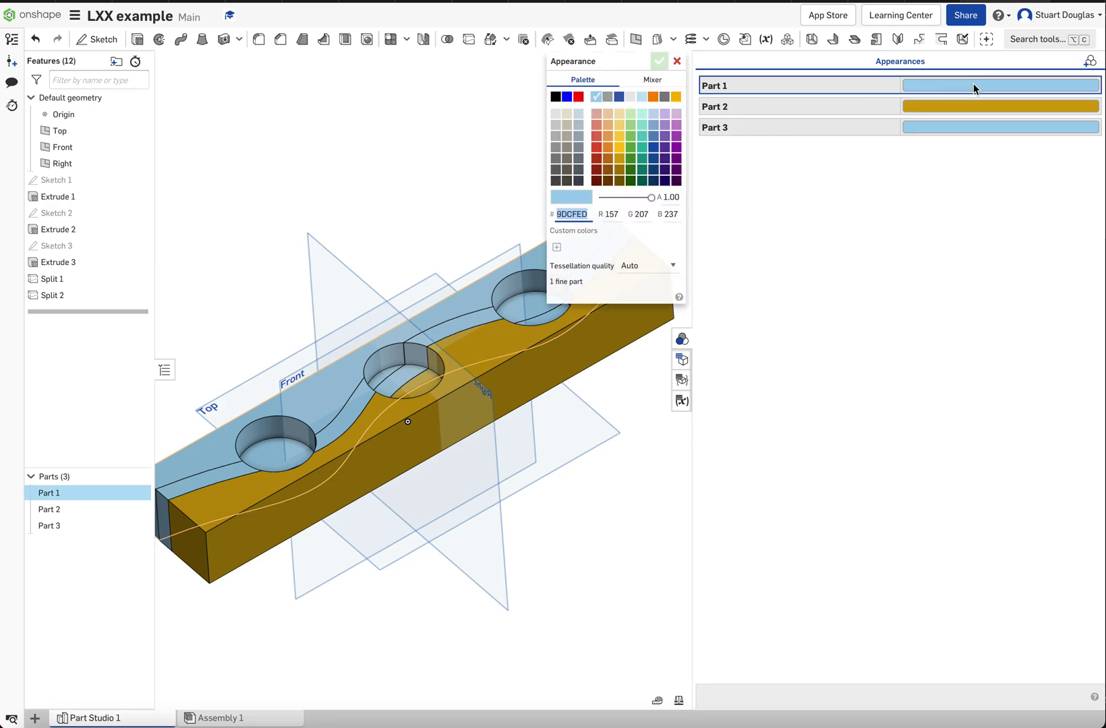
click(677, 99)
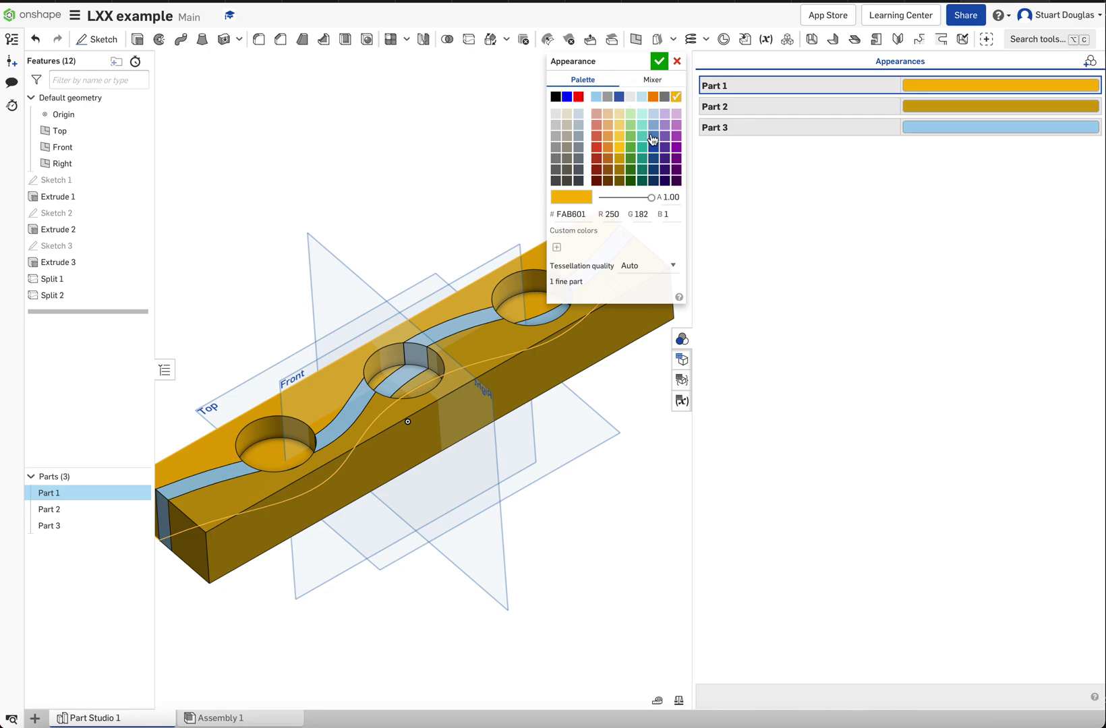
click(620, 160)
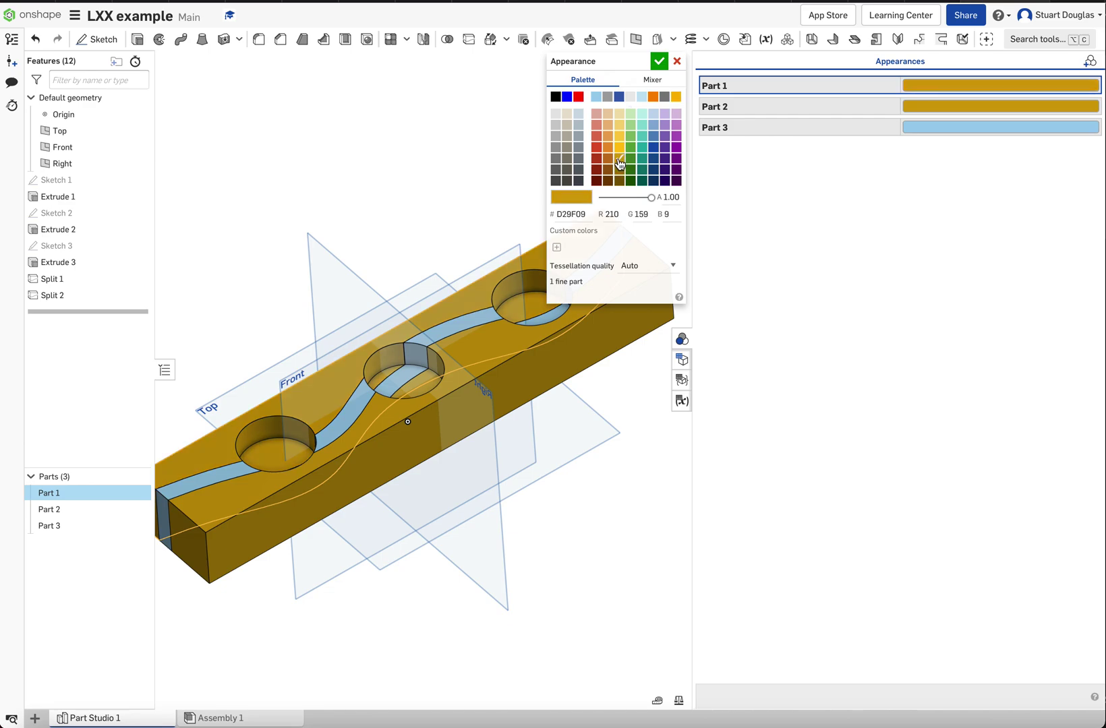
click(659, 63)
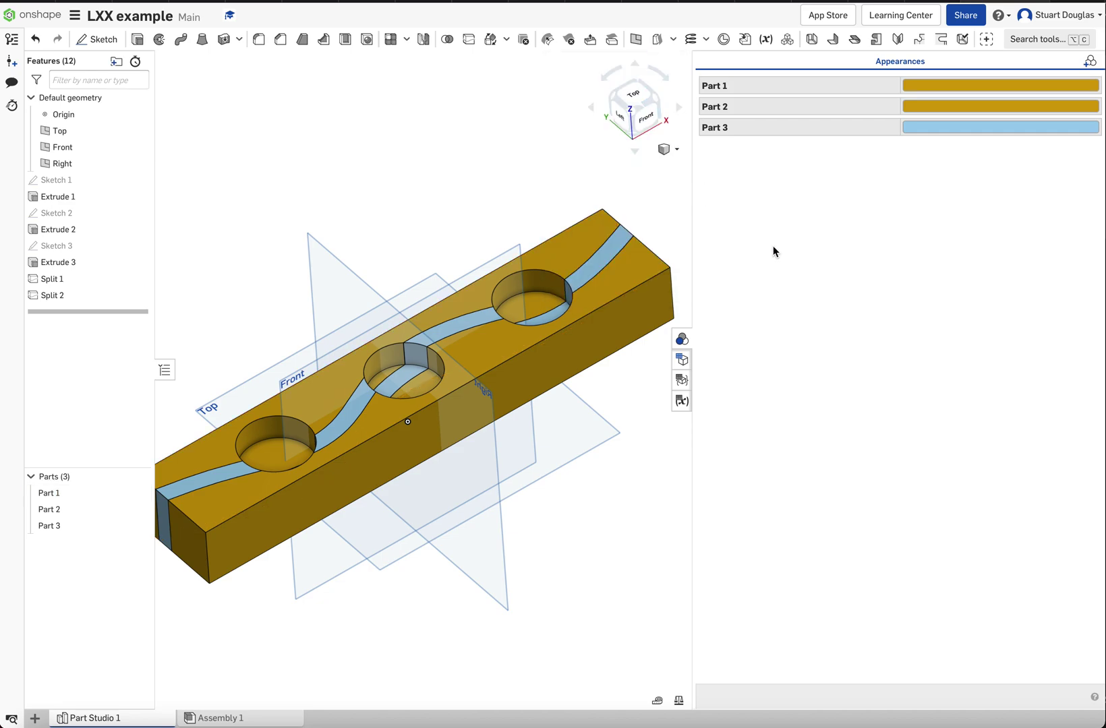
scroll(517, 514, down, 3)
Close the appearance list and fit the gold block with its light-blue river in isometric view.
scroll(311, 542, up, 6)
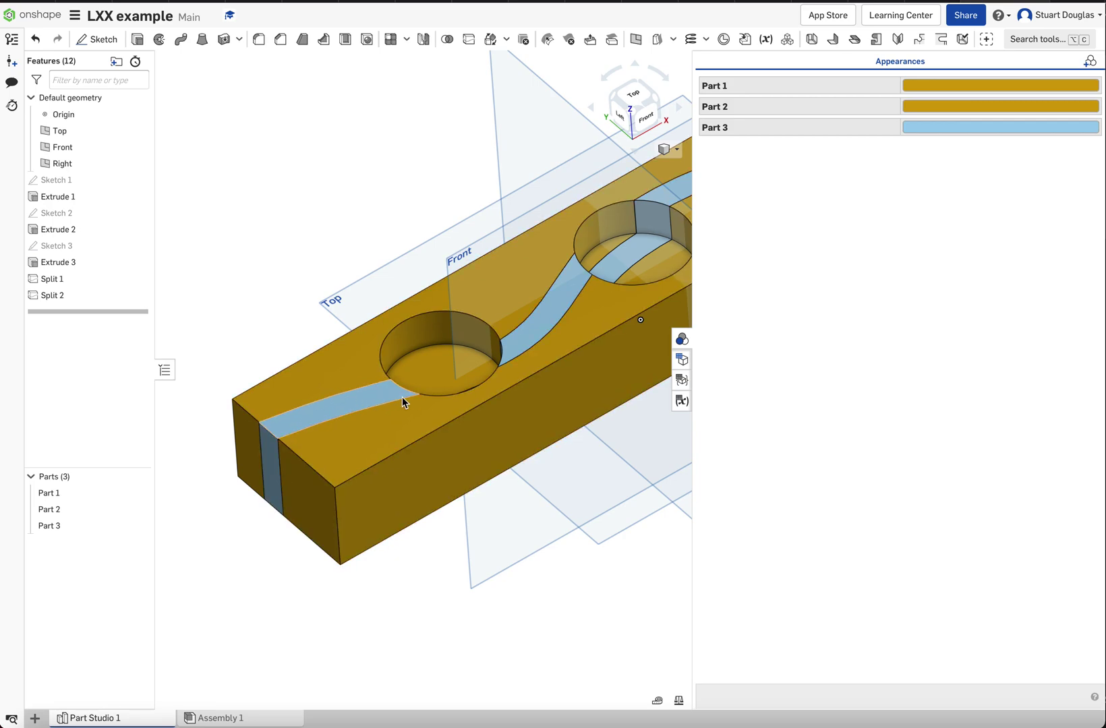
right_drag(506, 363, 584, 328)
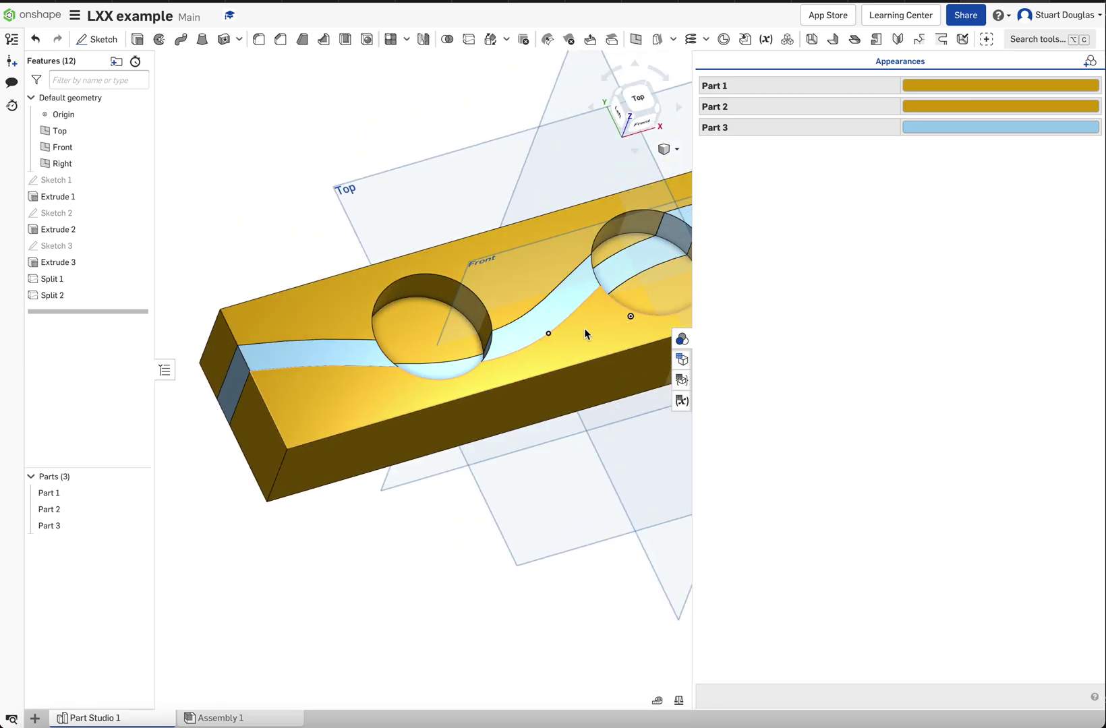
click(682, 338)
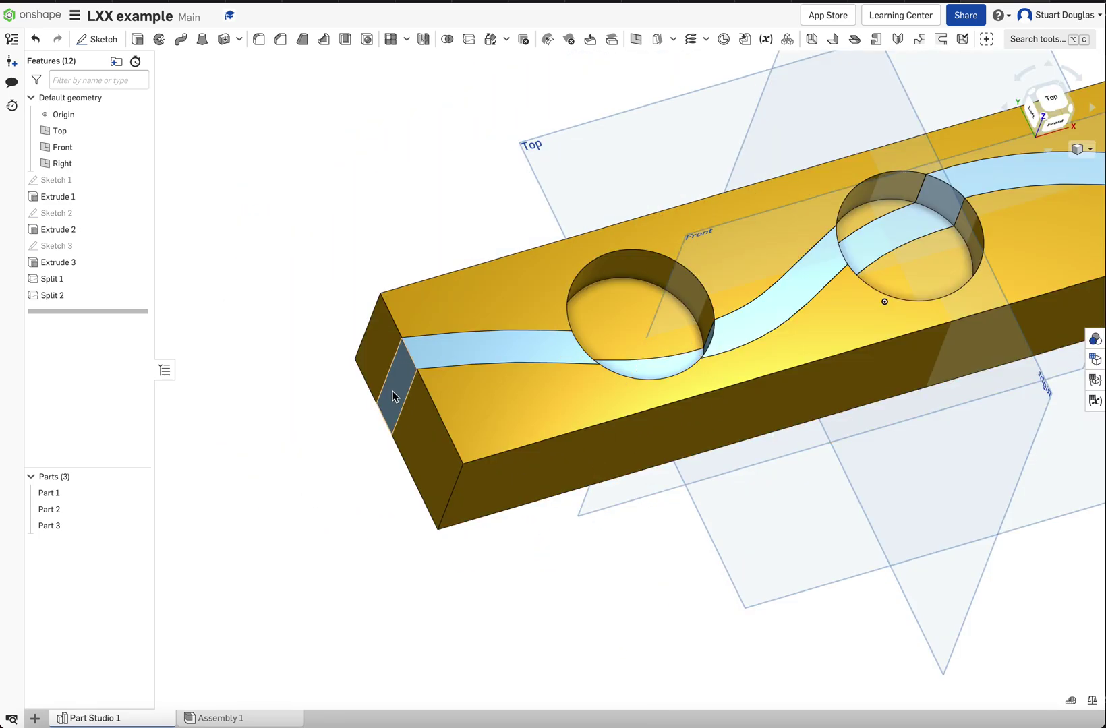
key(f)
right_drag(842, 448, 870, 437)
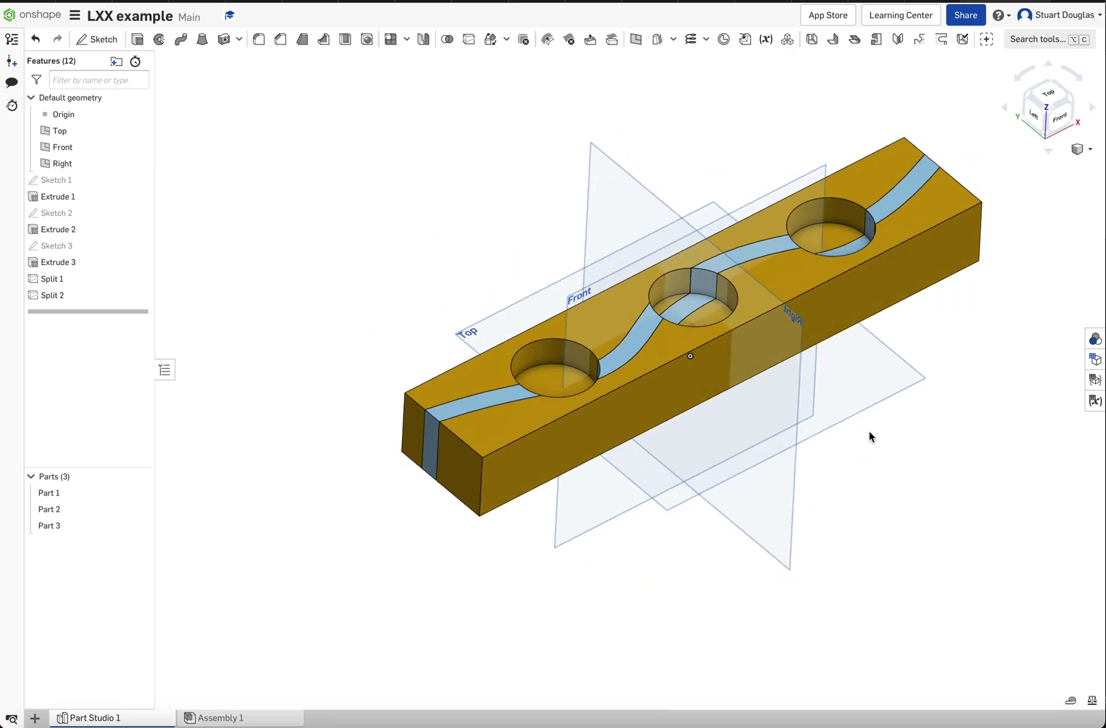
scroll(1023, 204, up, 2)
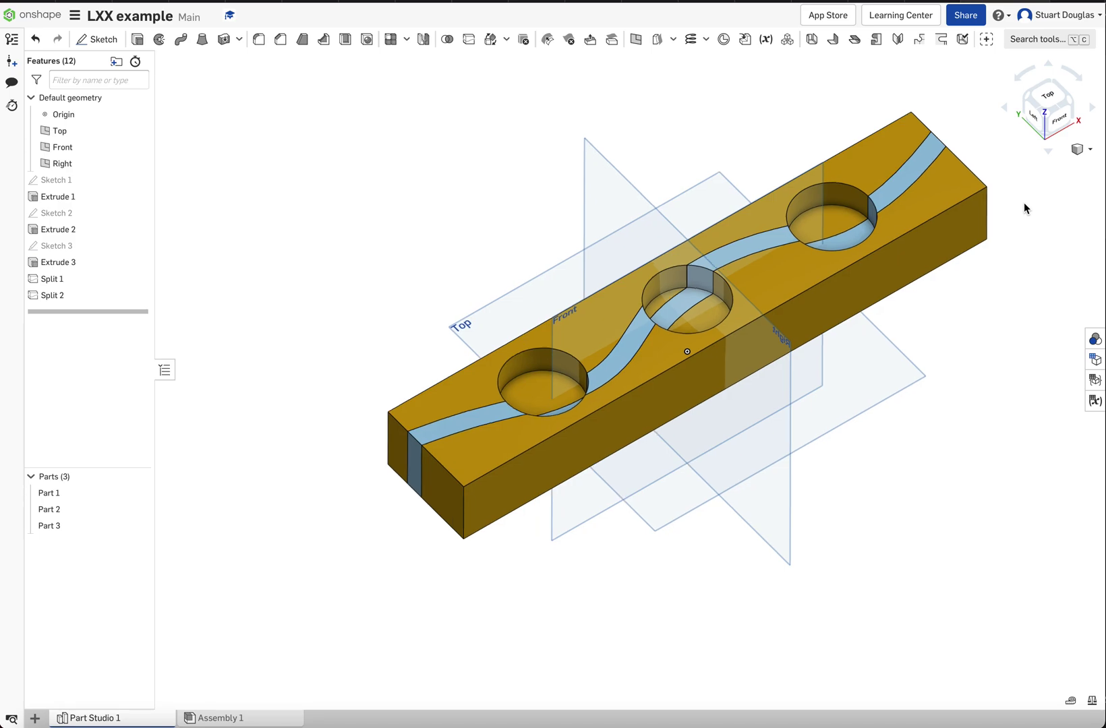
scroll(1024, 207, up, 1)
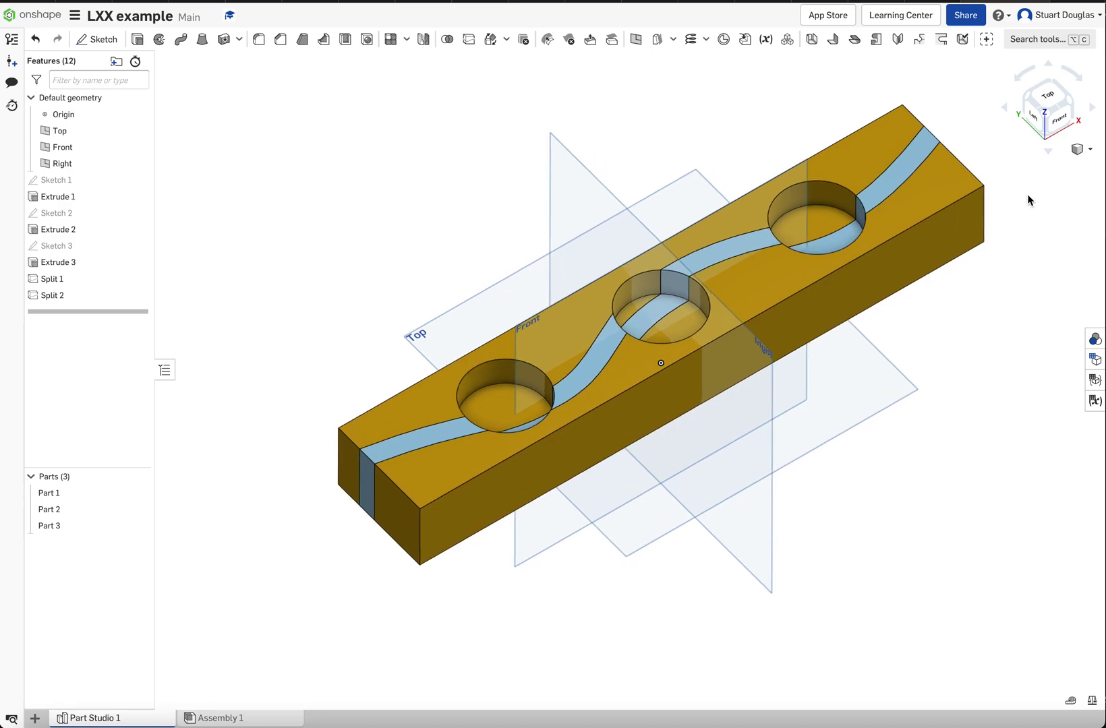